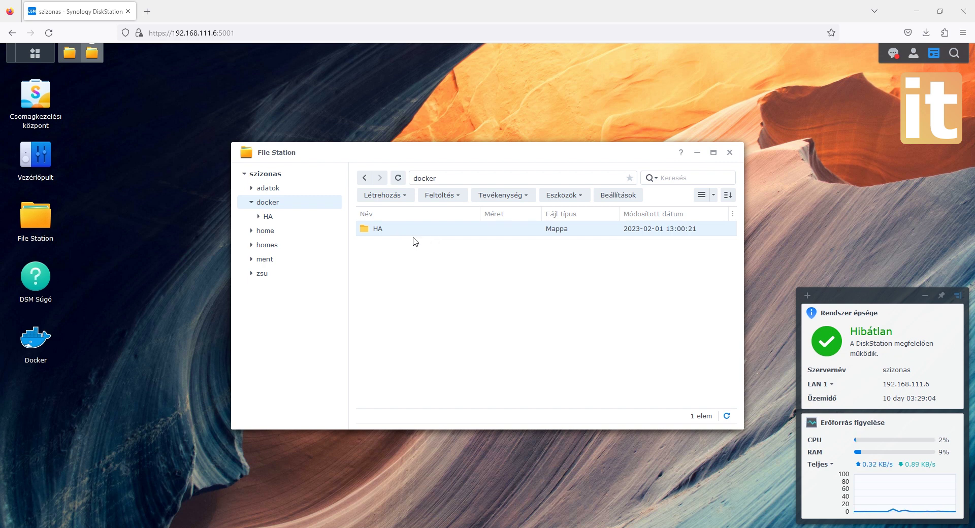
- Sort the docker folder's contents, including the HA subfolder, by name in File Station
click(417, 217)
- Turn on SSH in Control Panel's Terminal & SNMP settings with port 2222, apply, and accept the warning
click(37, 178)
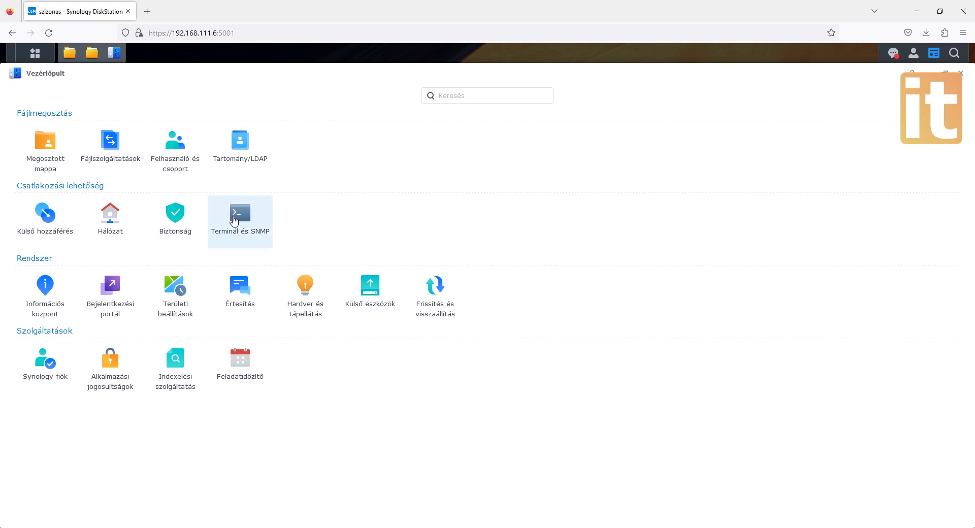
click(234, 220)
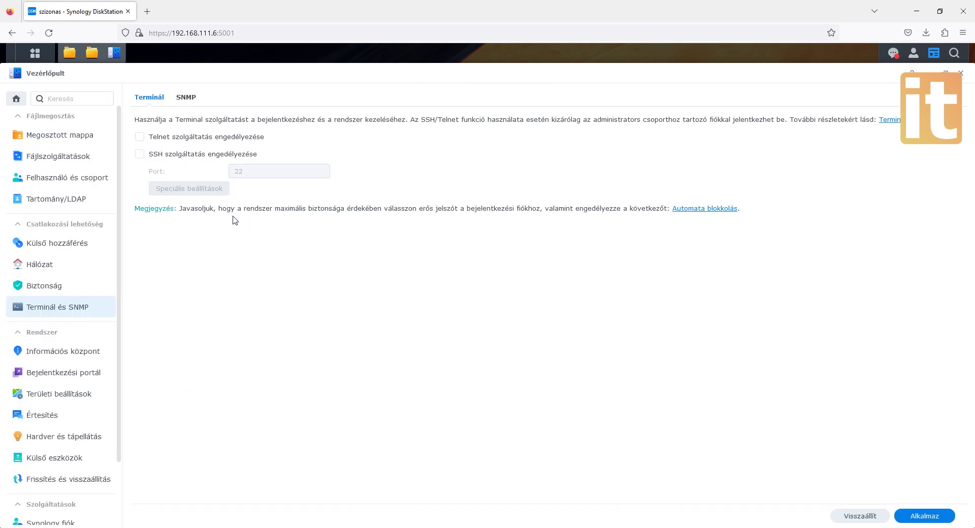
click(149, 157)
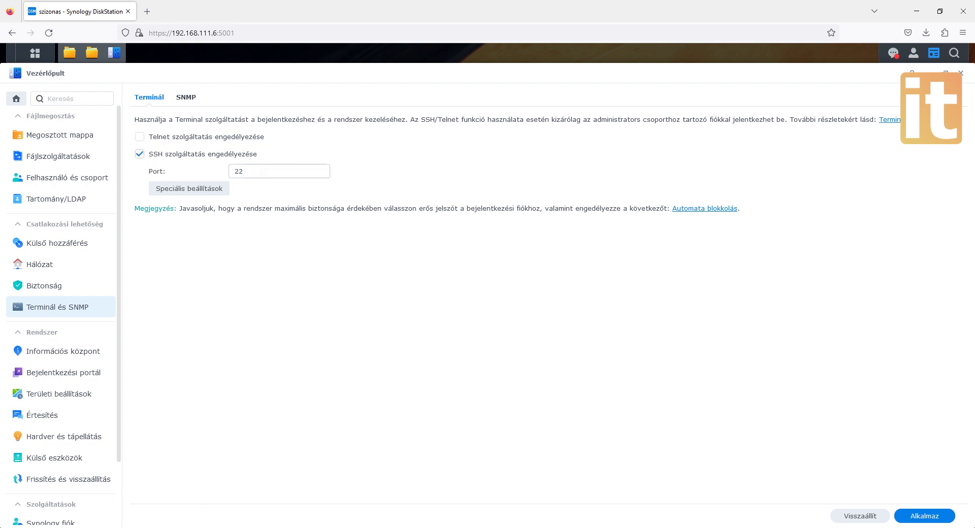
click(254, 171)
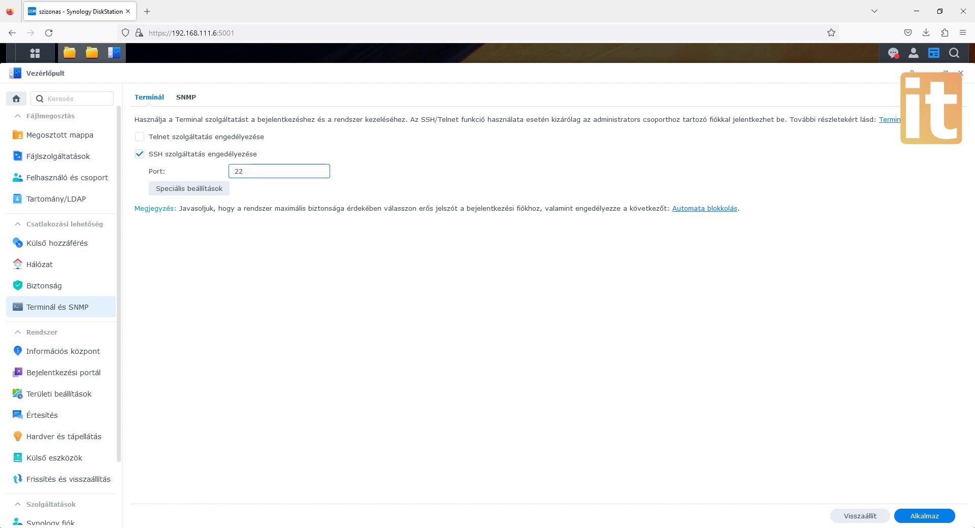
text(22)
click(933, 522)
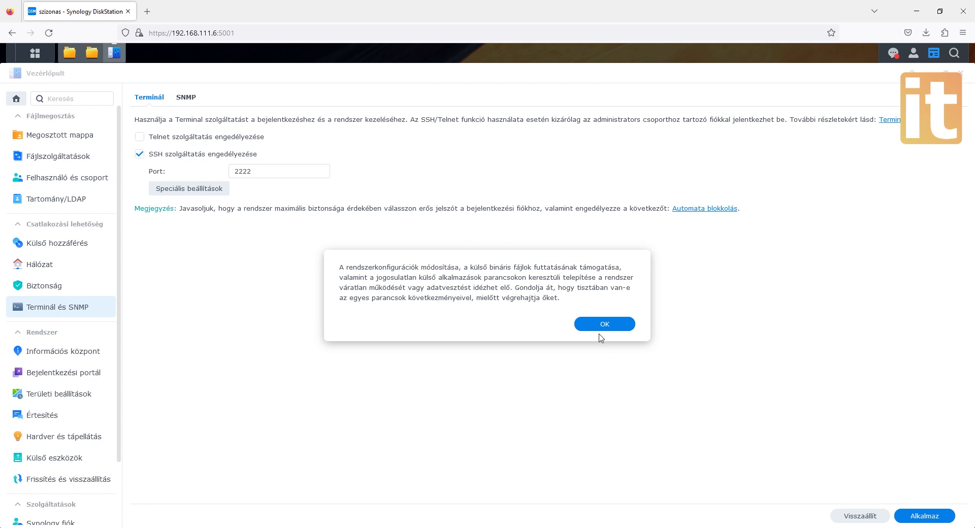
click(602, 325)
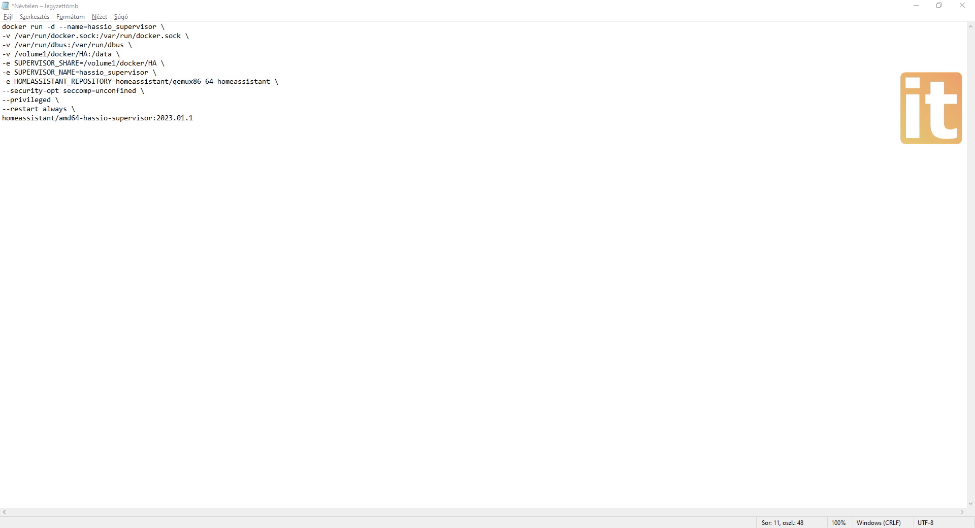
- Select the homeassistant/qemux86-64-homeassistant repository name in the Notepad docker run command
click(30, 27)
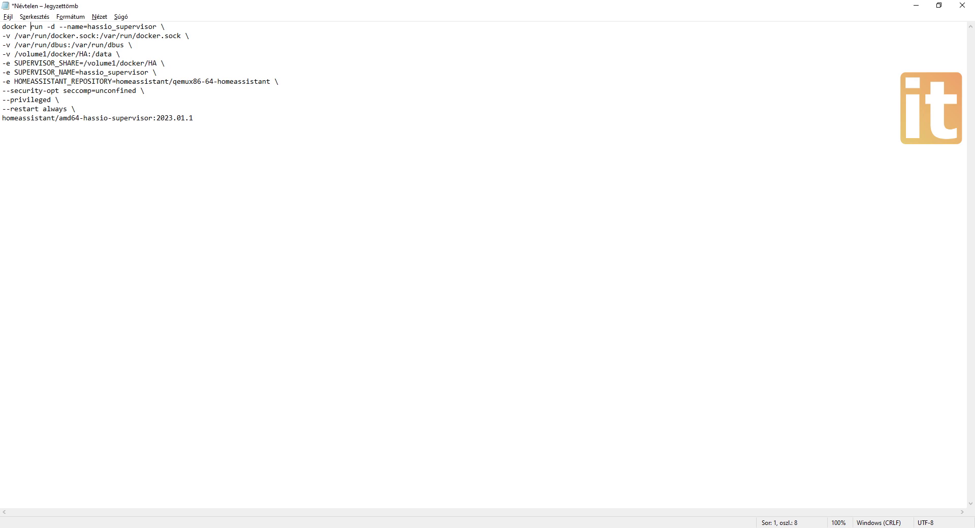
drag(120, 81, 270, 82)
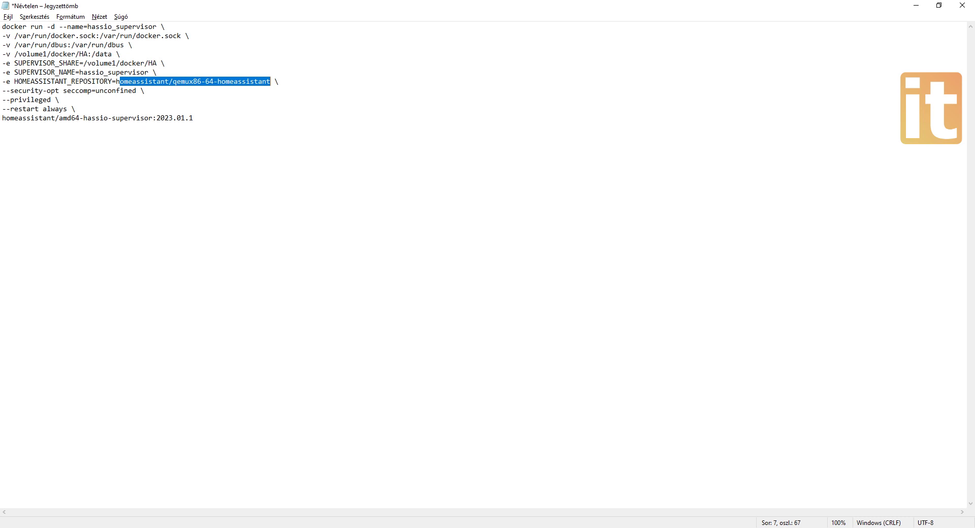
key(alt+Tab)
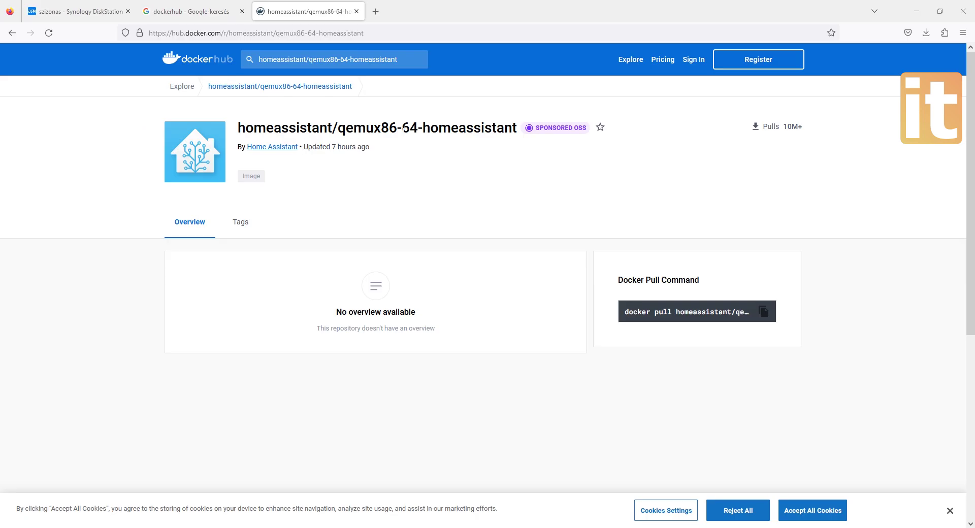
- Look over the Docker Hub repository page and highlight its publisher and pull count details
scroll(407, 144, down, 6)
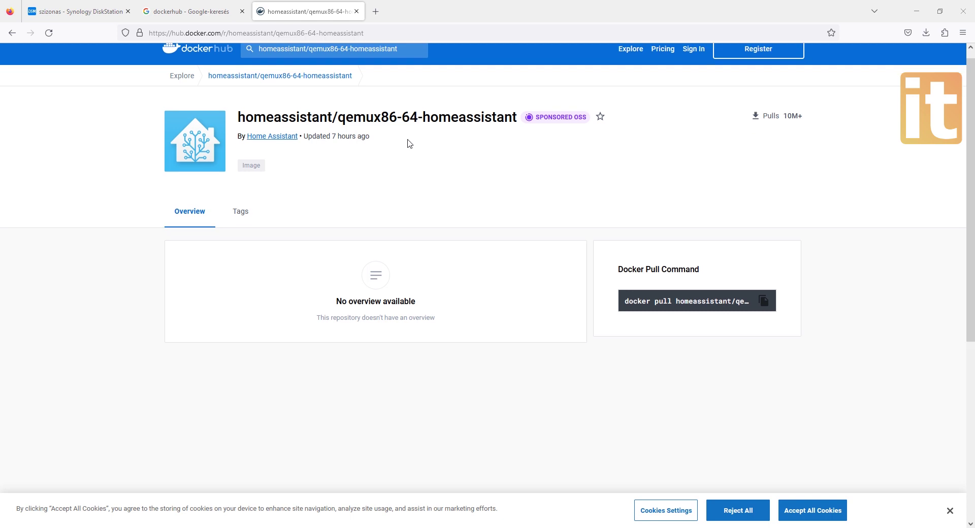
scroll(409, 145, up, 6)
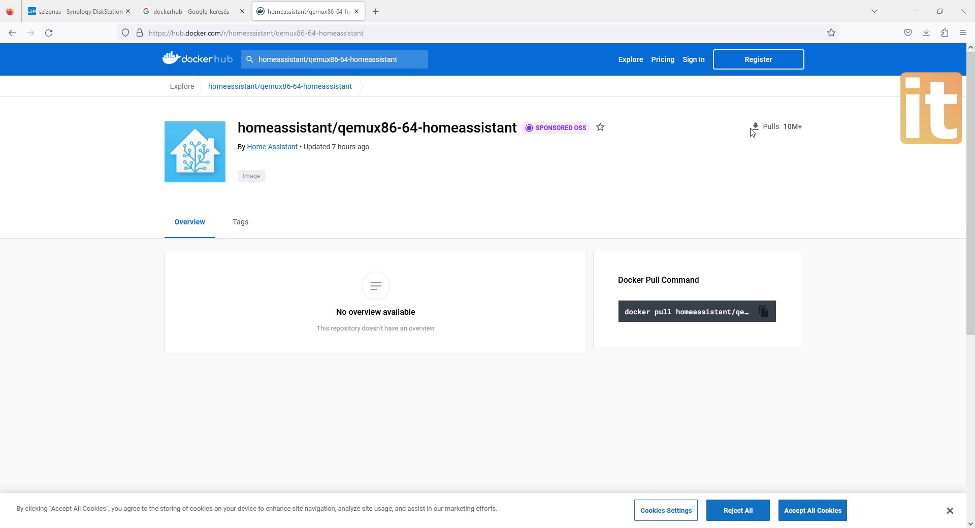
drag(750, 130, 814, 135)
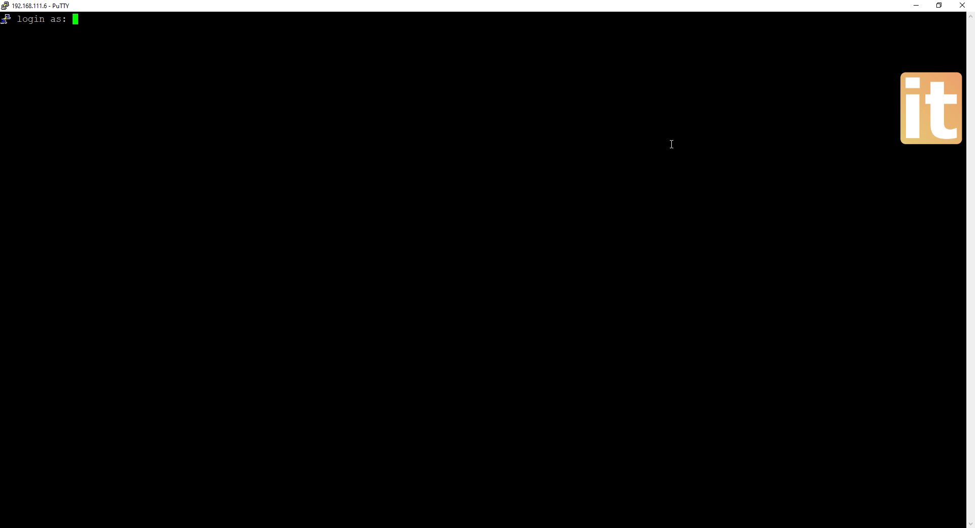
- Log in to the NAS over SSH with the user name and password, then run ls
text(szizo)
key(Return)
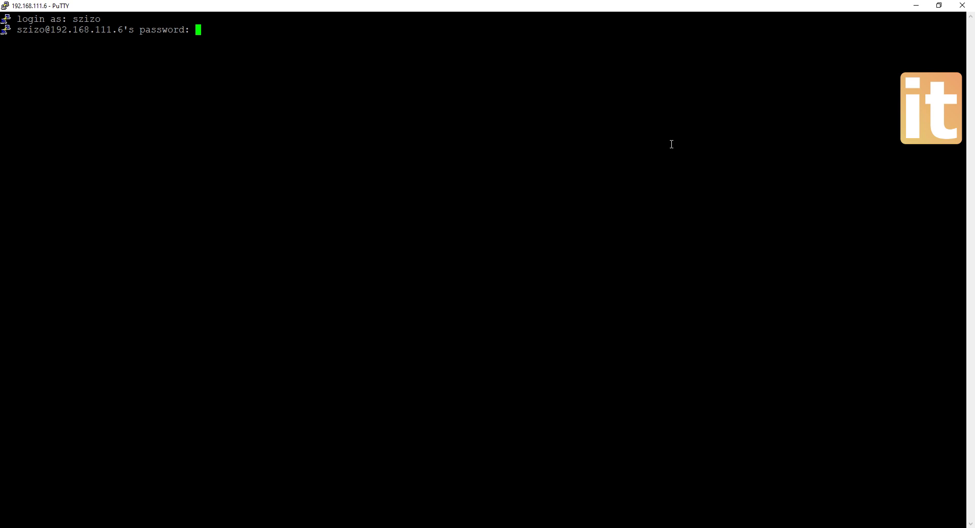
key(Return)
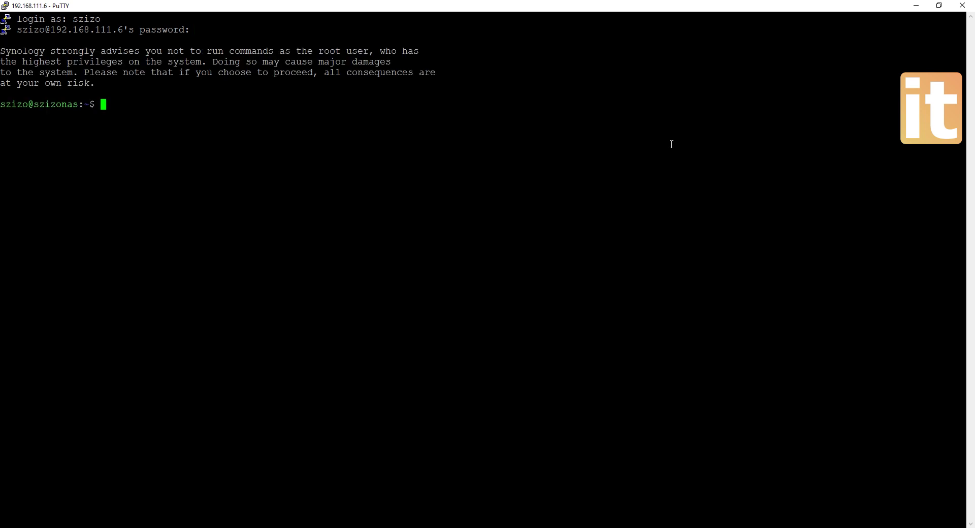
text(ls)
key(Return)
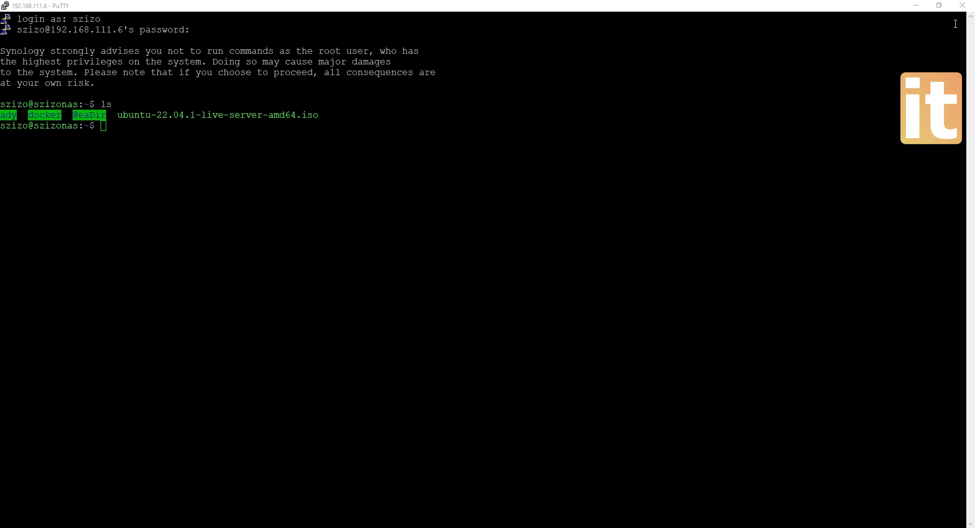
click(537, 146)
- Run the pasted hassio_supervisor docker run command with sudo, then go back to the DSM page
drag(92, 126, 84, 126)
click(125, 126)
text(sudo)
right_click(180, 127)
key(BackSpace)
key(BackSpace)
right_click(288, 155)
key(Return)
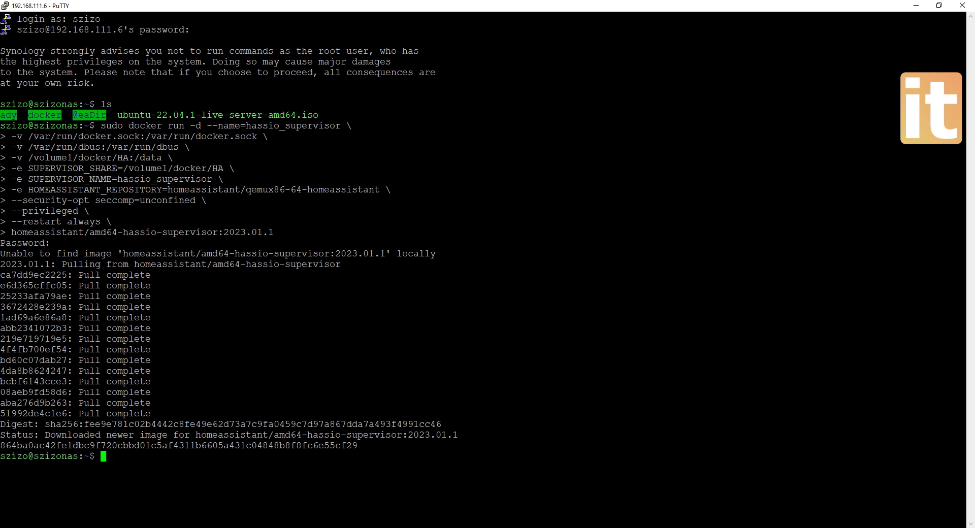
key(alt+Tab)
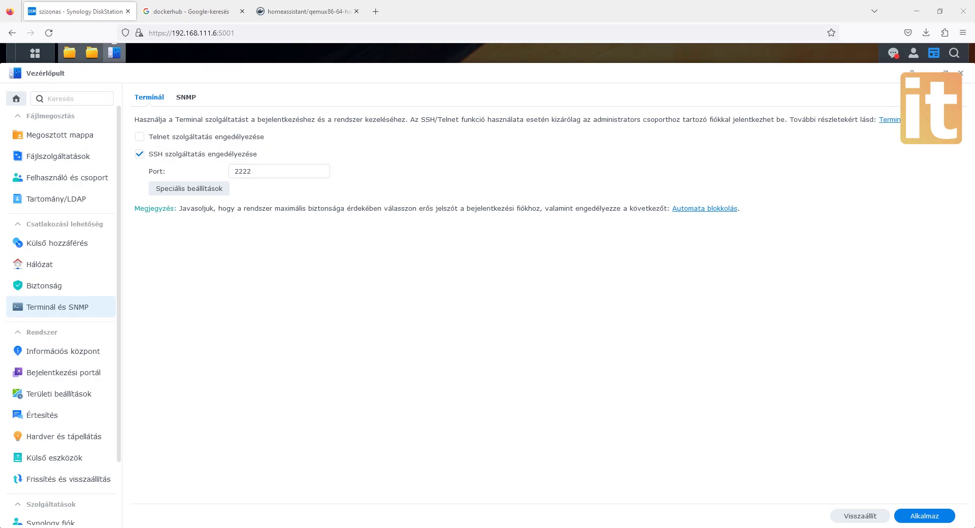
- Close Control Panel and list the Docker containers, with hassio_supervisor and homeassistant running
click(963, 76)
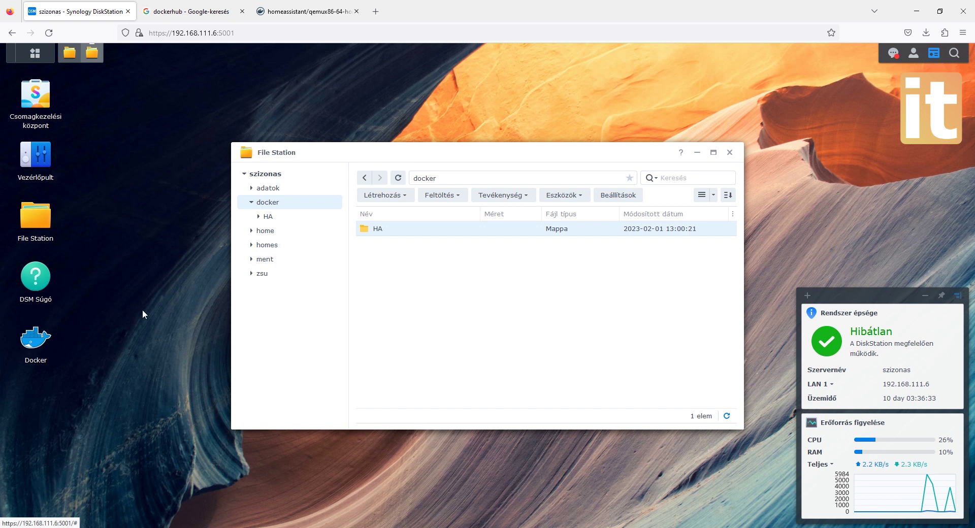
click(45, 345)
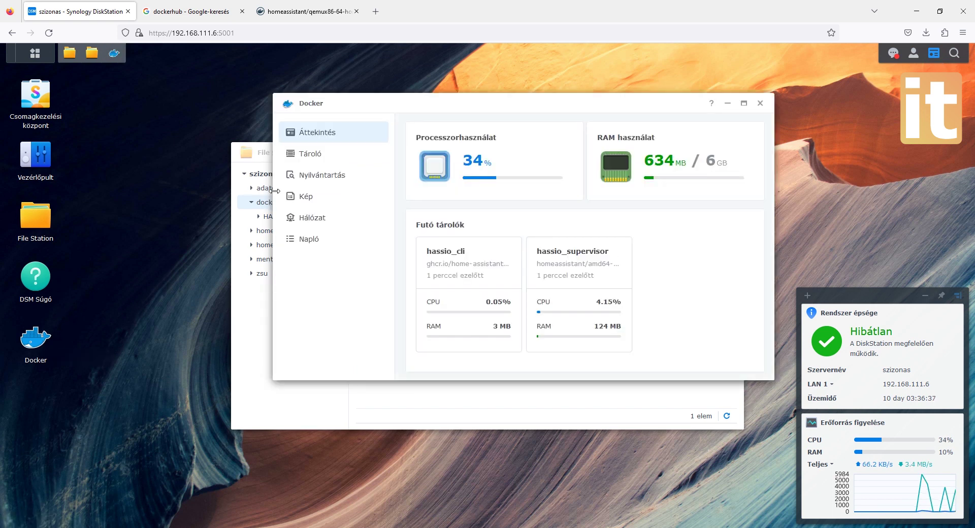
click(315, 155)
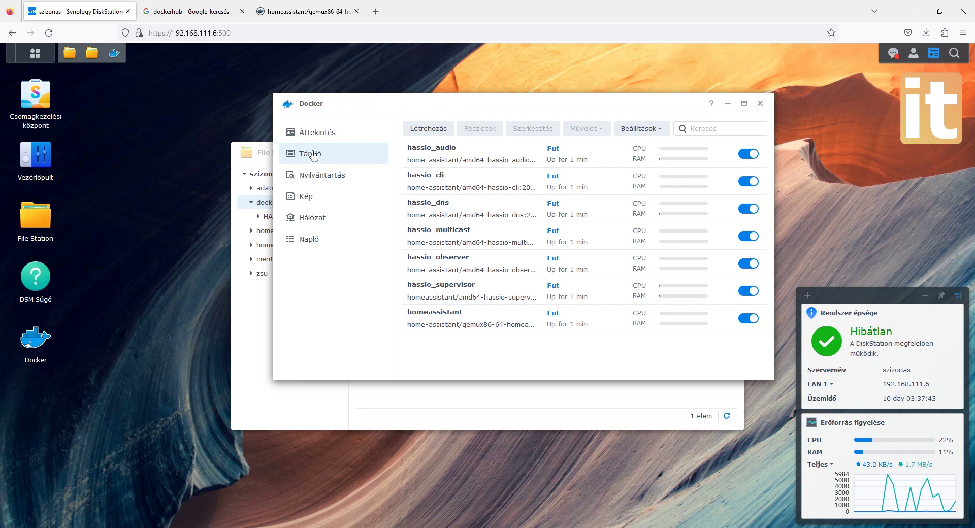
- Open the docker/HA folder in File Station and review its addons, homeassistant and JSON files
click(499, 394)
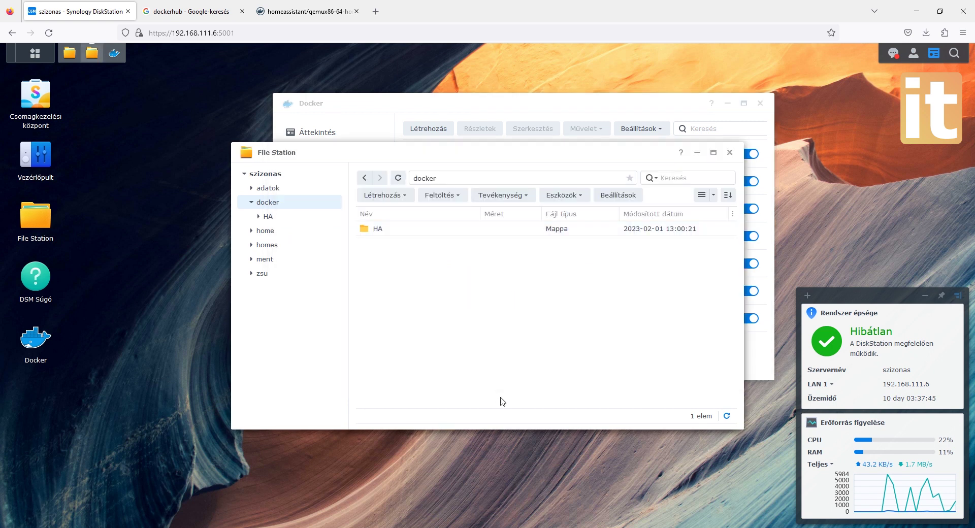
double_click(371, 230)
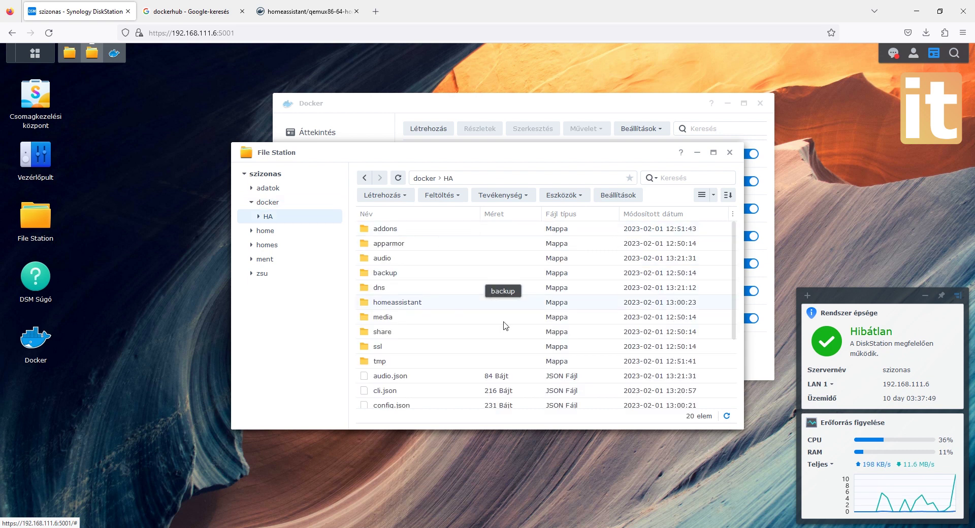
scroll(505, 326, down, 3)
scroll(506, 325, up, 3)
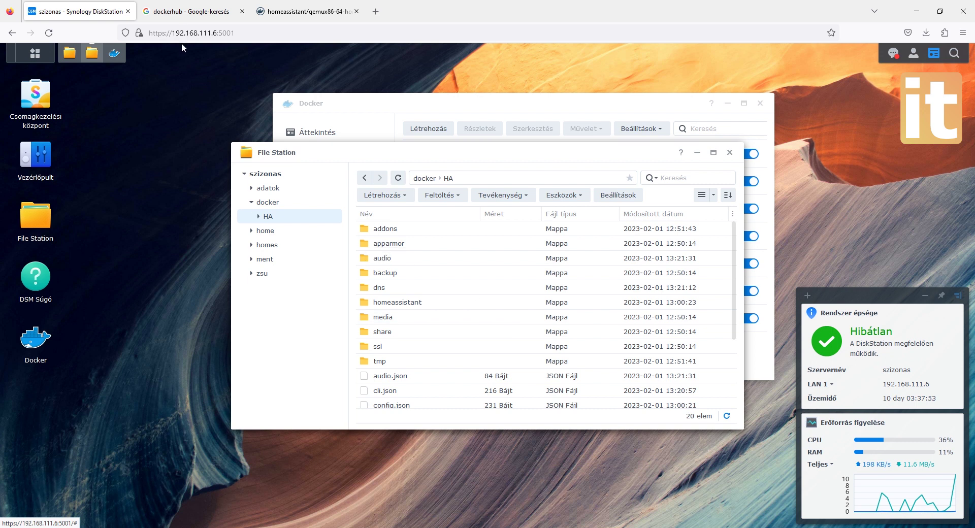
- Load the Home Assistant onboarding page at 192.168.111.6:8123 in the browser
click(185, 19)
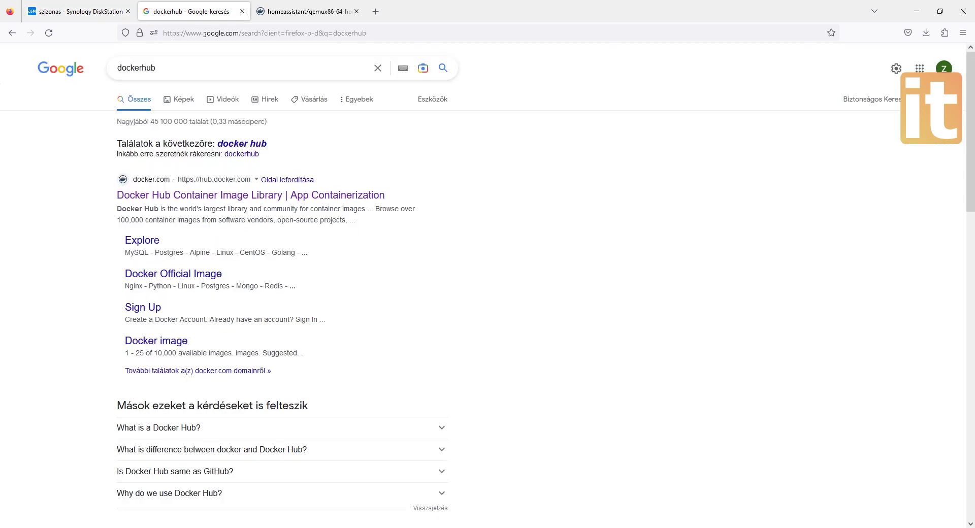
click(203, 33)
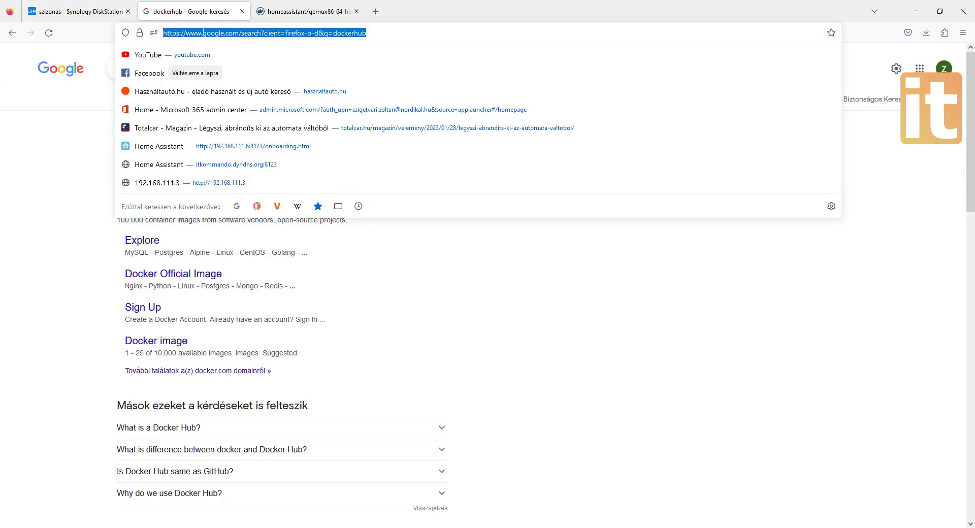
text(192.16)
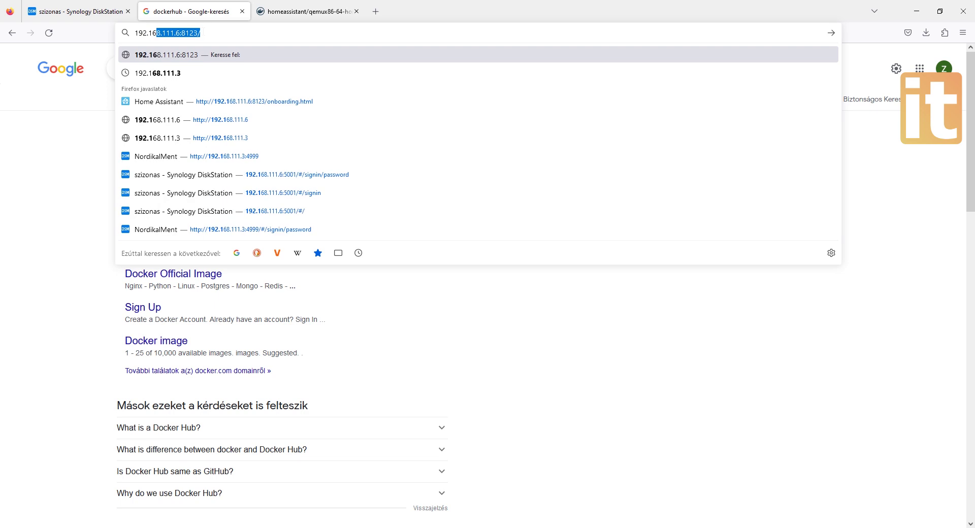
text(8.111.)
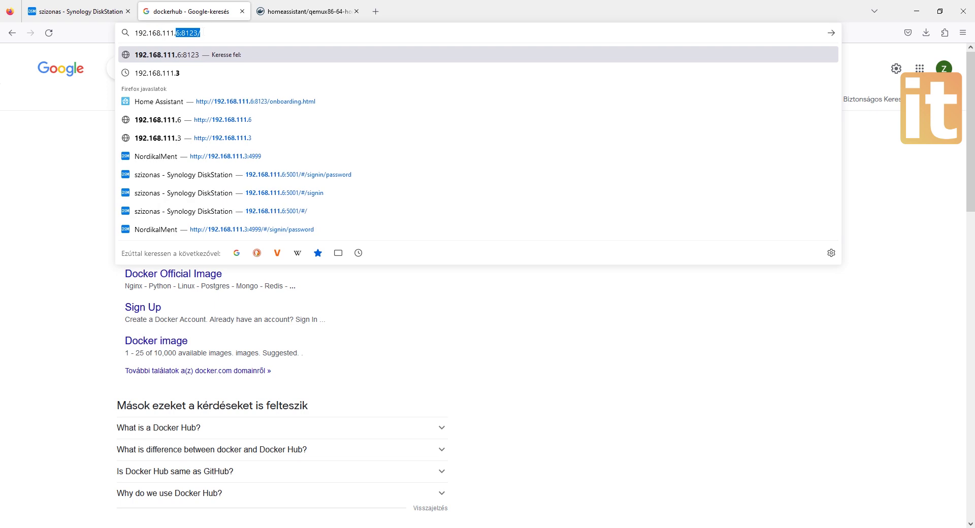
text(6:)
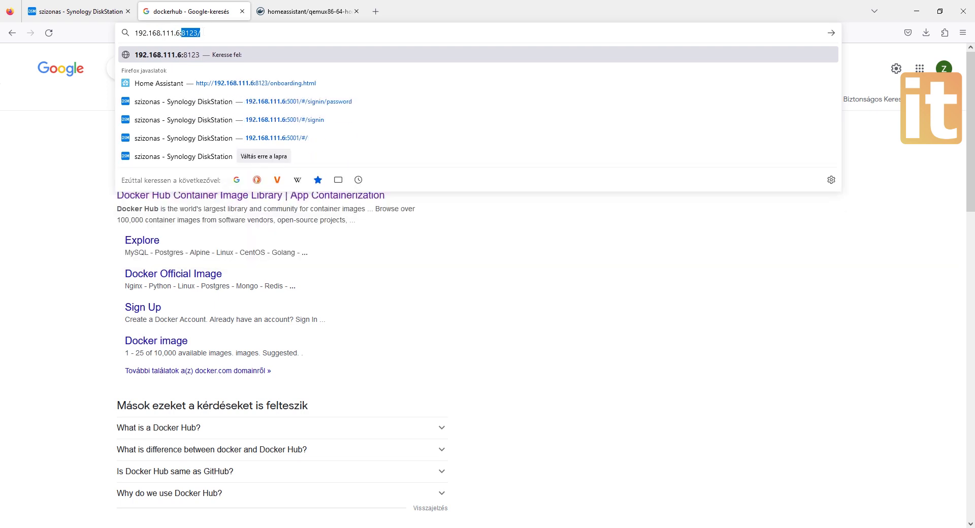
key(Return)
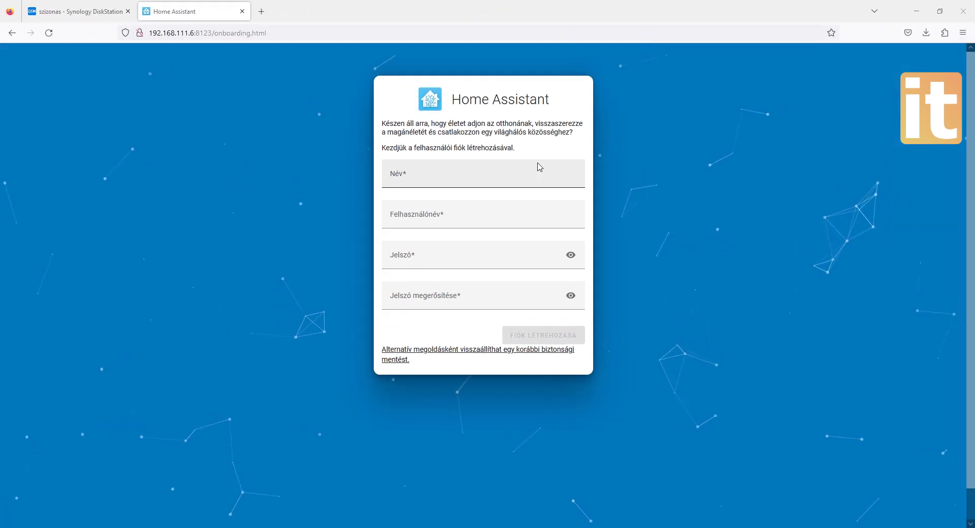
- Enter the owner's full name, username, and password with its confirmation, then create the account
click(538, 166)
text(Sz)
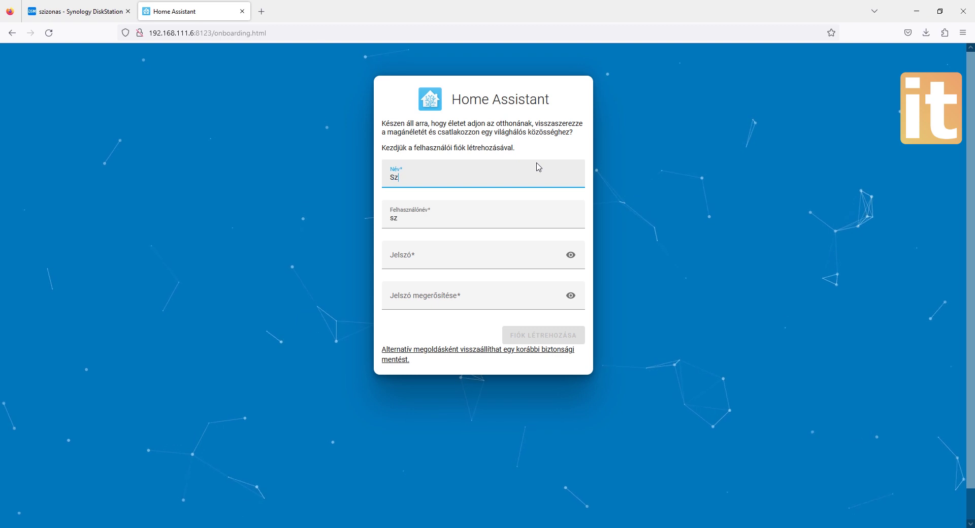
text(ige)
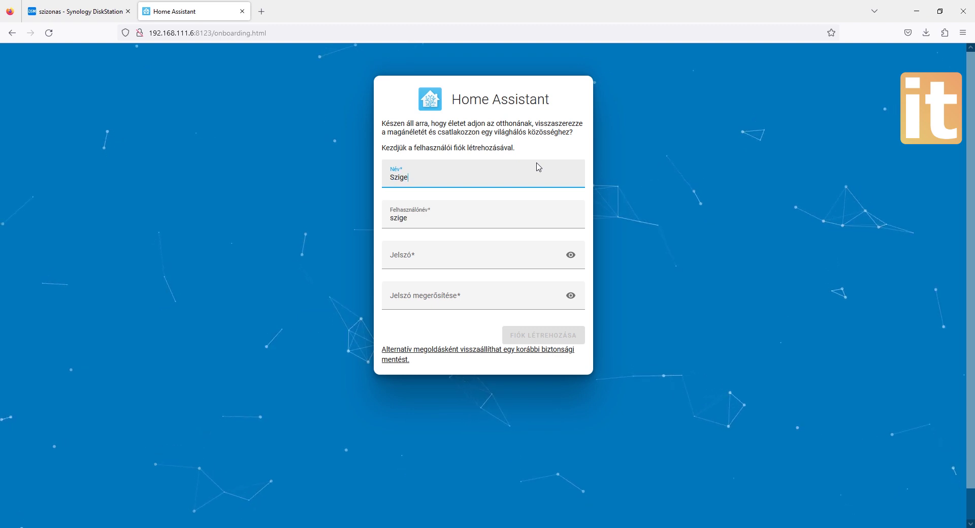
text(tvár)
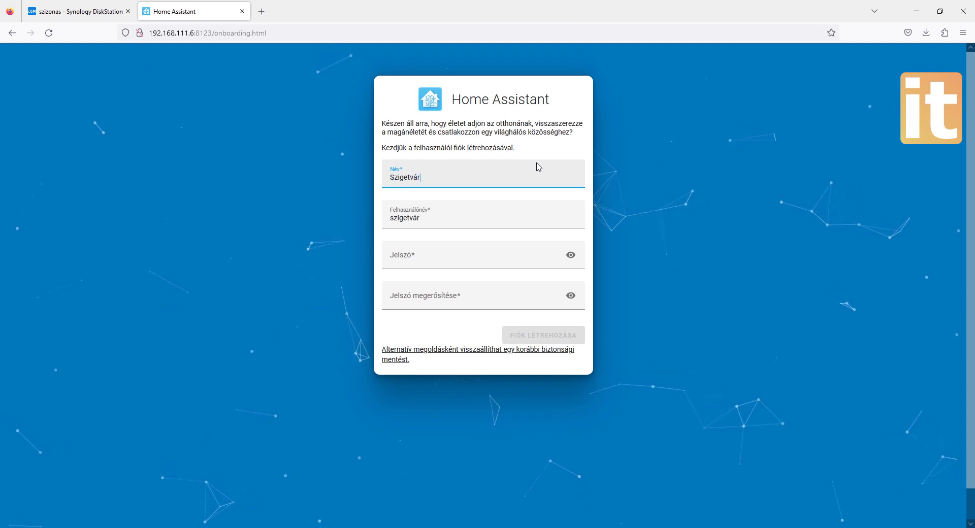
text(i Zolt)
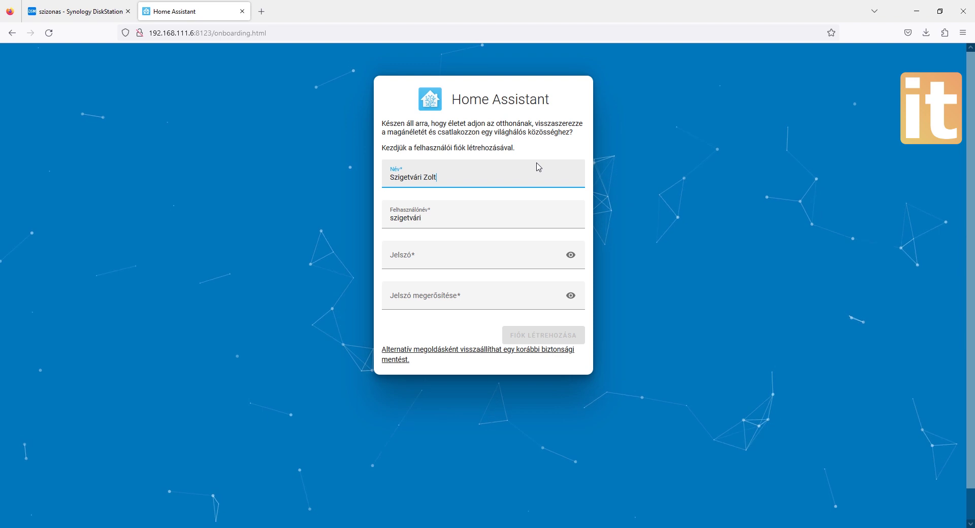
text(án)
key(Tab)
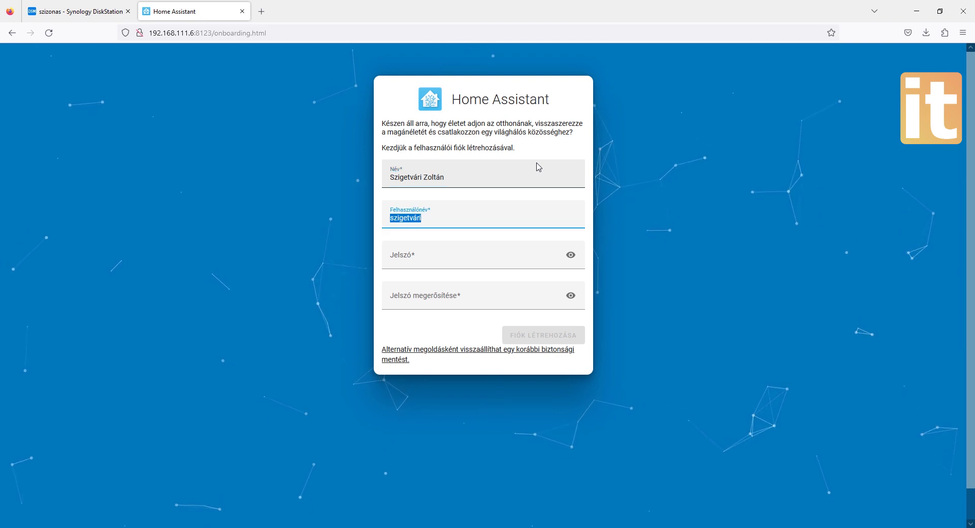
text(szizo)
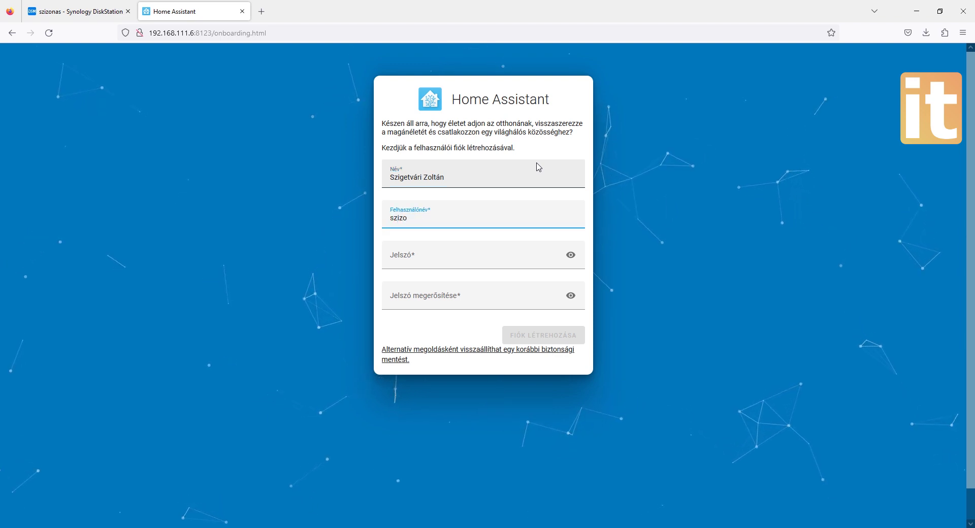
key(Tab)
text(•••)
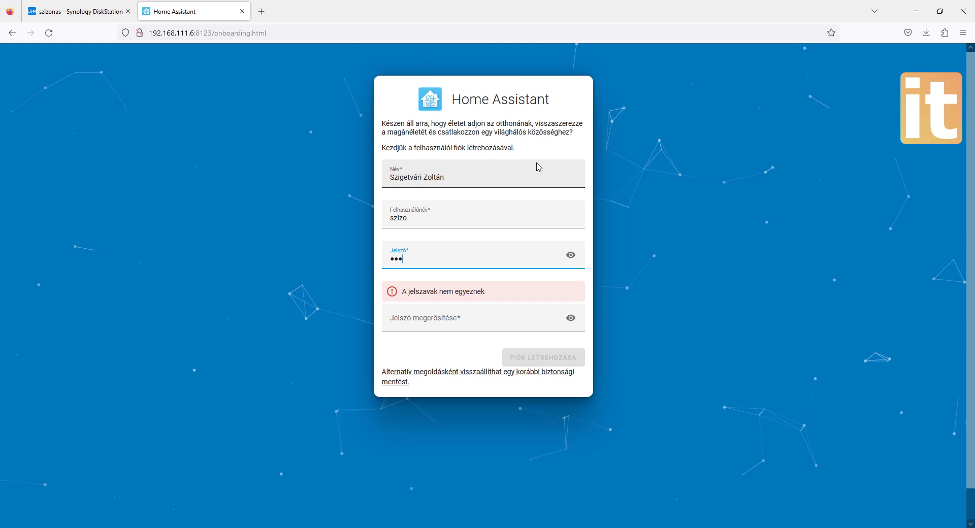
text(•••••••)
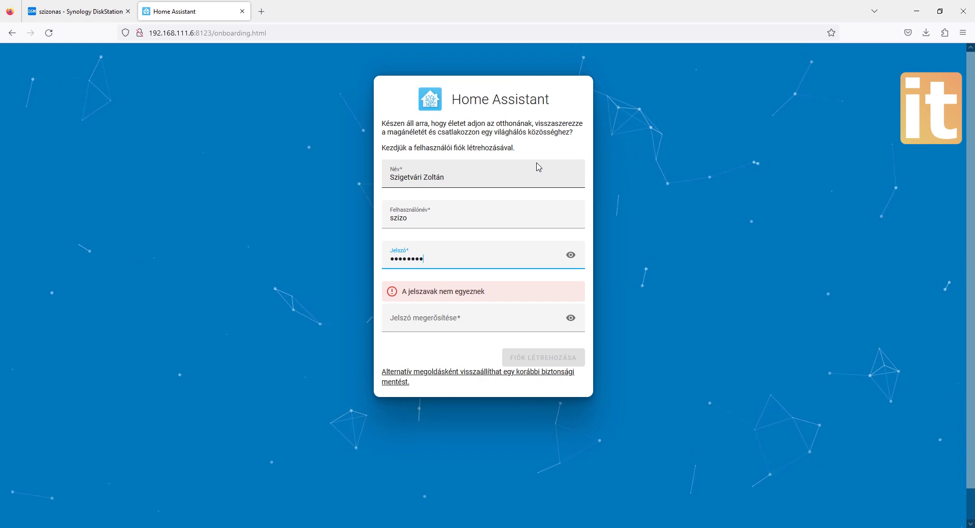
text(•••••)
key(Tab)
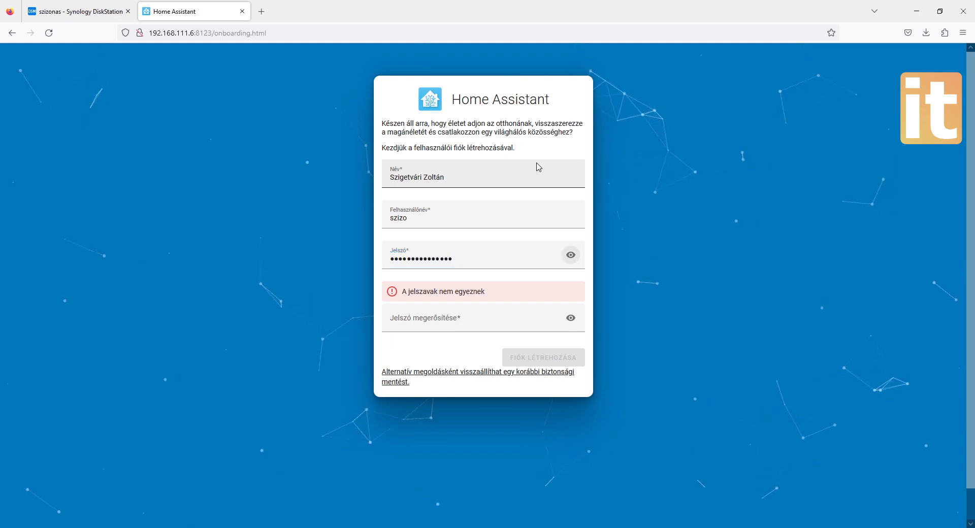
text(•••)
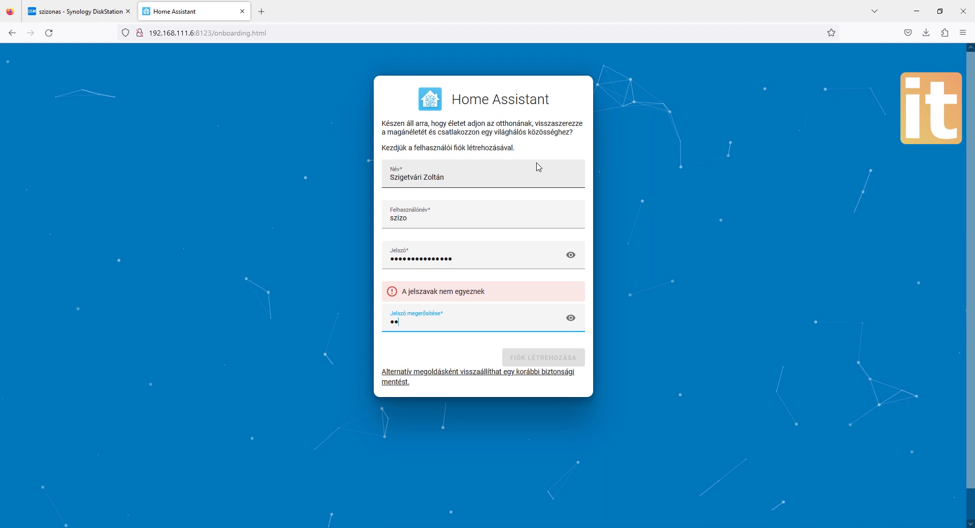
text(••••••)
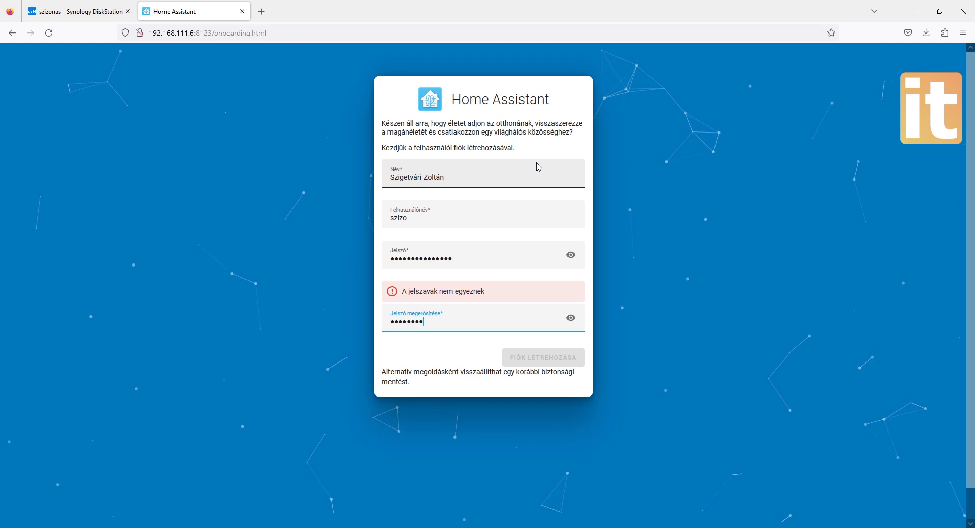
text(••••••)
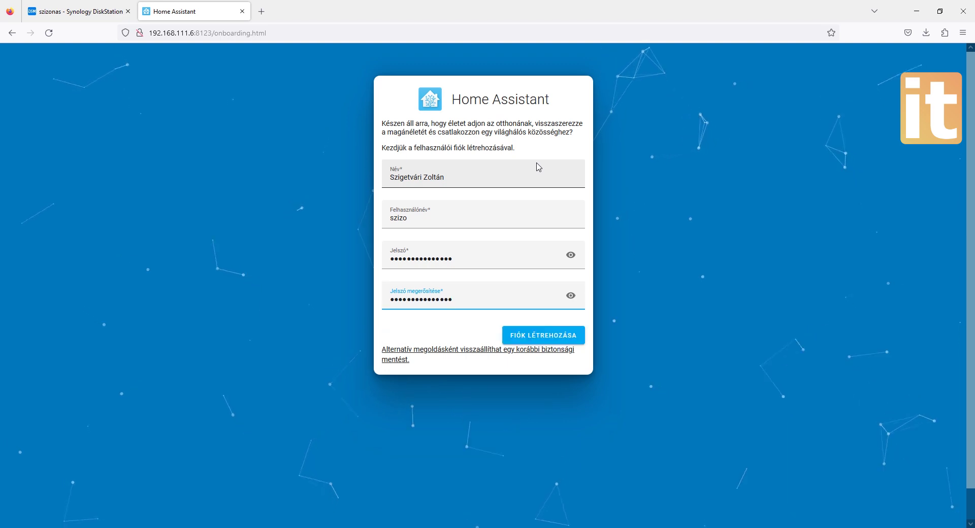
click(563, 339)
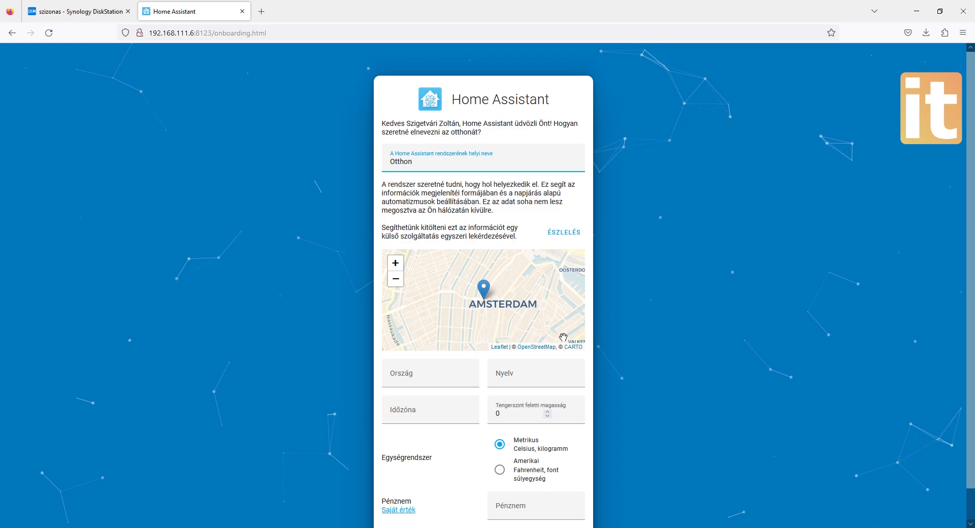
- Auto-detect the home location as Budapest (HU, hu, Europe/Budapest, HUF) and confirm it
click(558, 234)
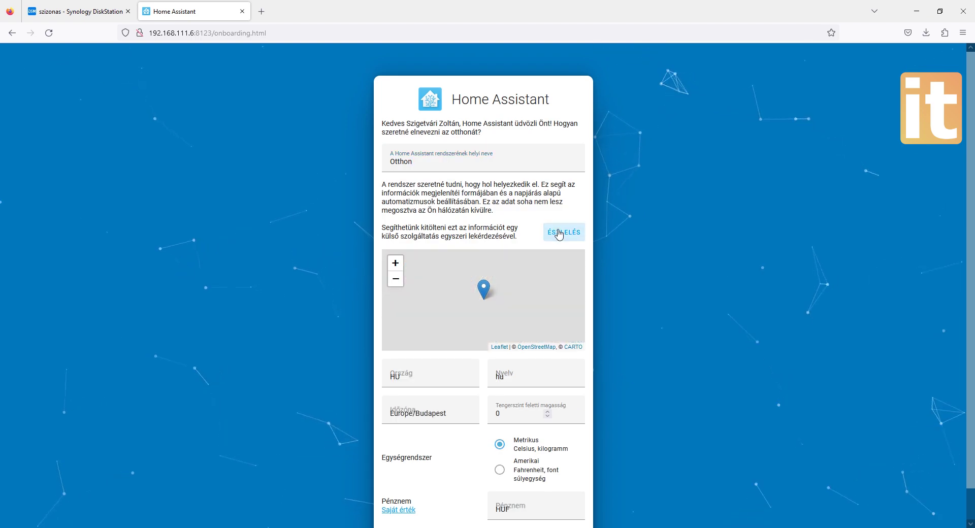
scroll(451, 293, down, 3)
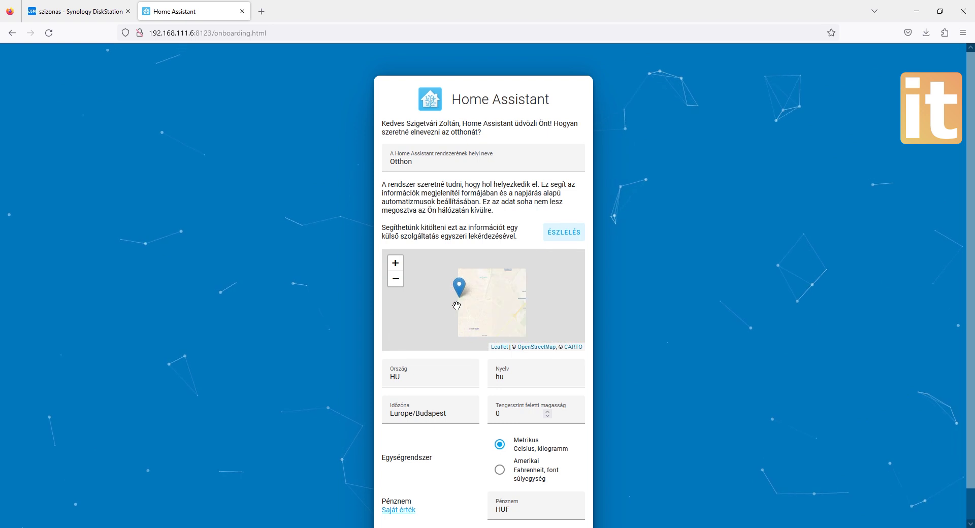
scroll(457, 305, up, 3)
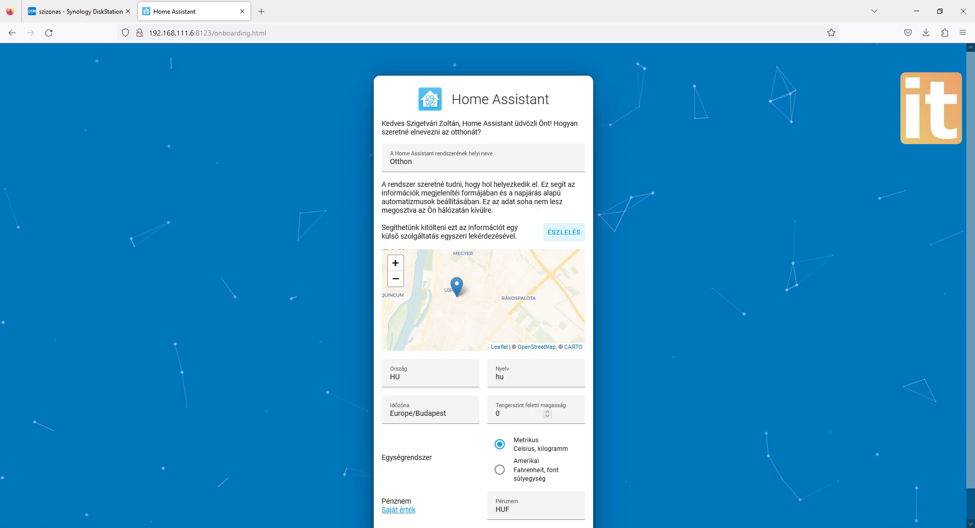
scroll(966, 267, down, 1)
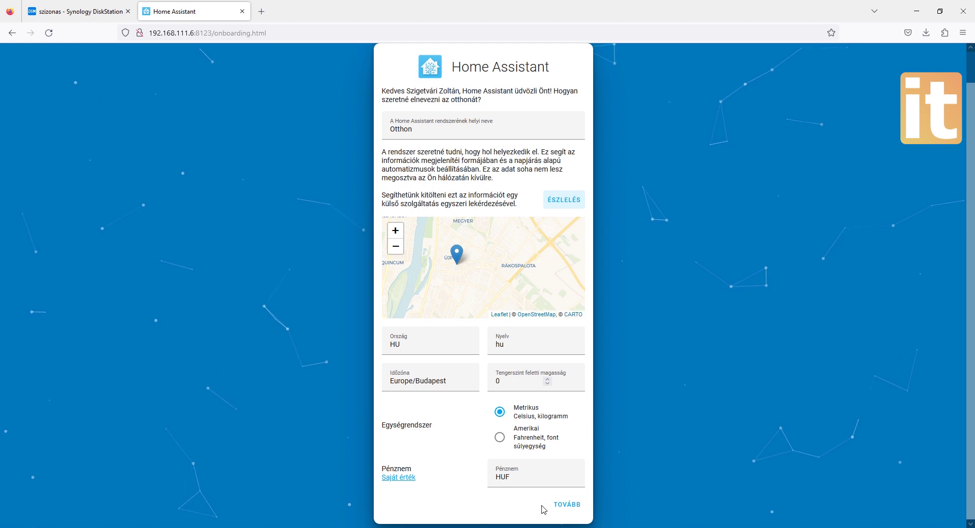
click(567, 507)
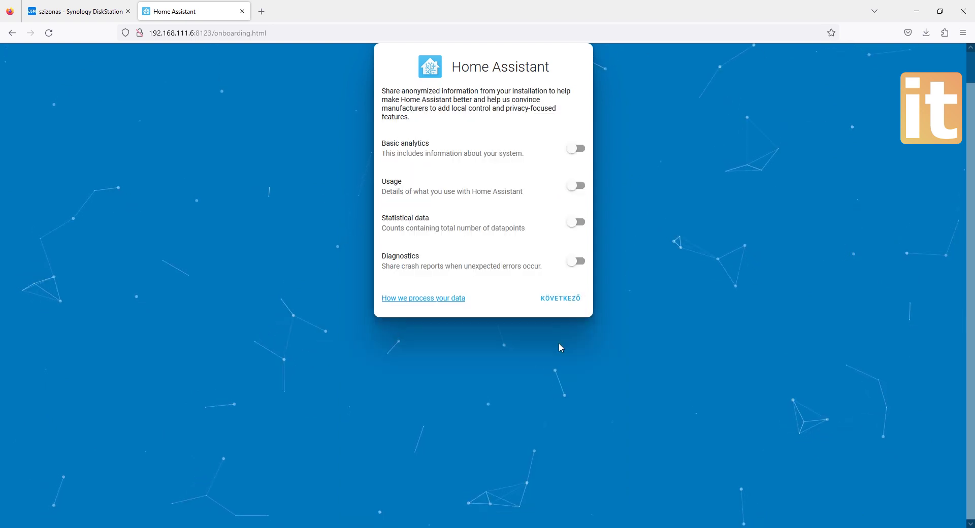
- Continue past the analytics step with basic analytics, usage, statistics and diagnostics all off
click(555, 298)
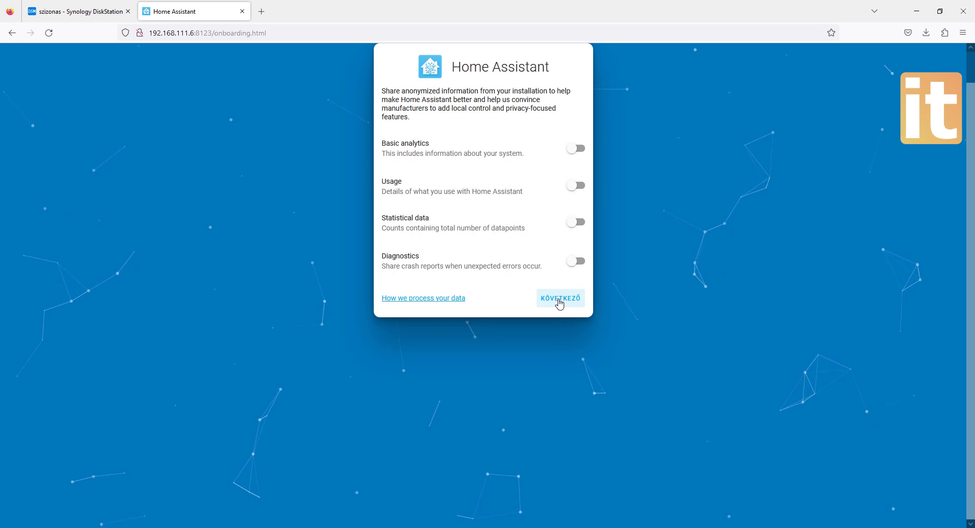